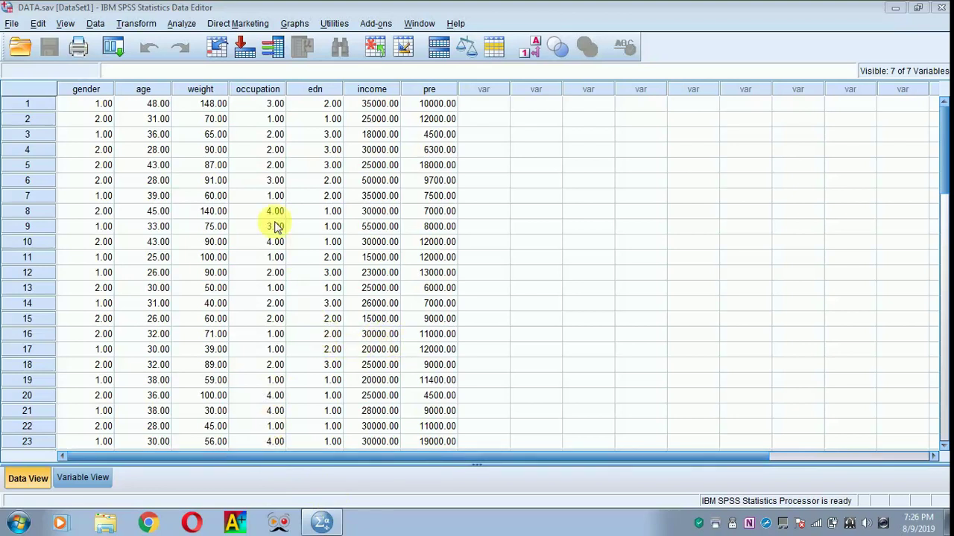
- Set up a one-sample t test with weight as the test variable
left_click(179, 24)
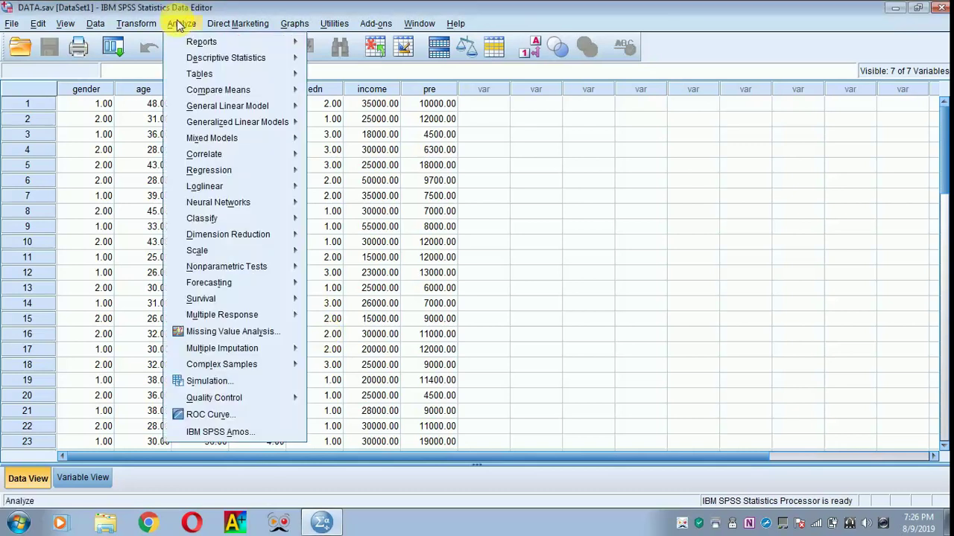
mouse_move(211, 92)
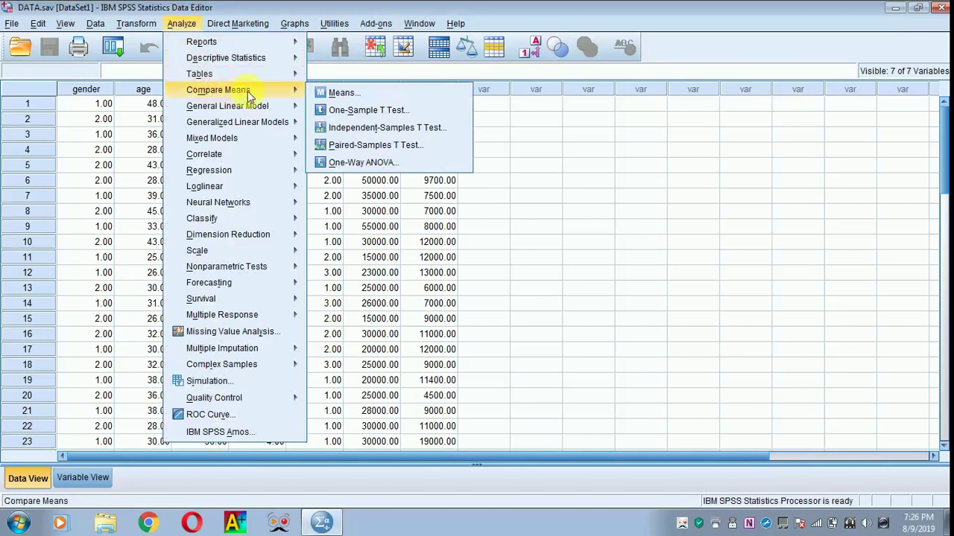
left_click(339, 111)
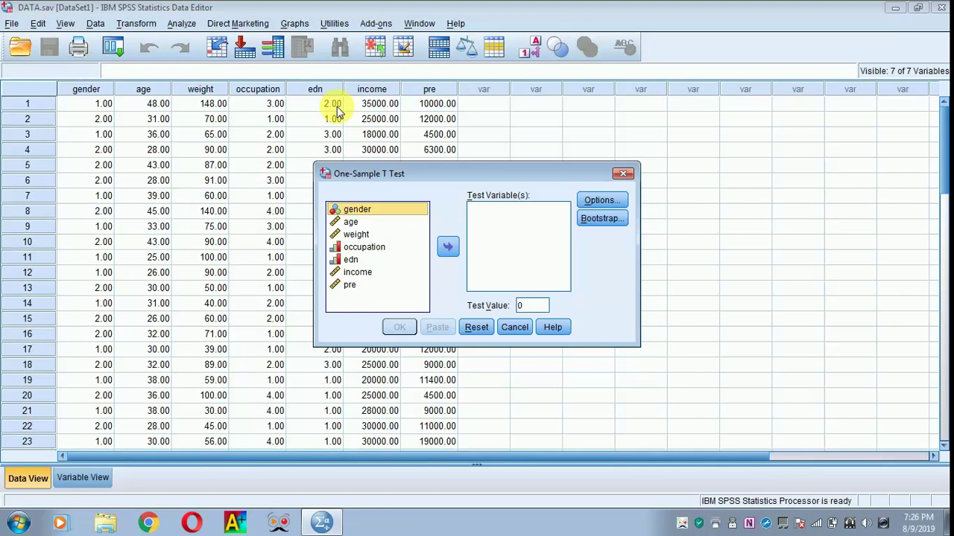
left_click(361, 236)
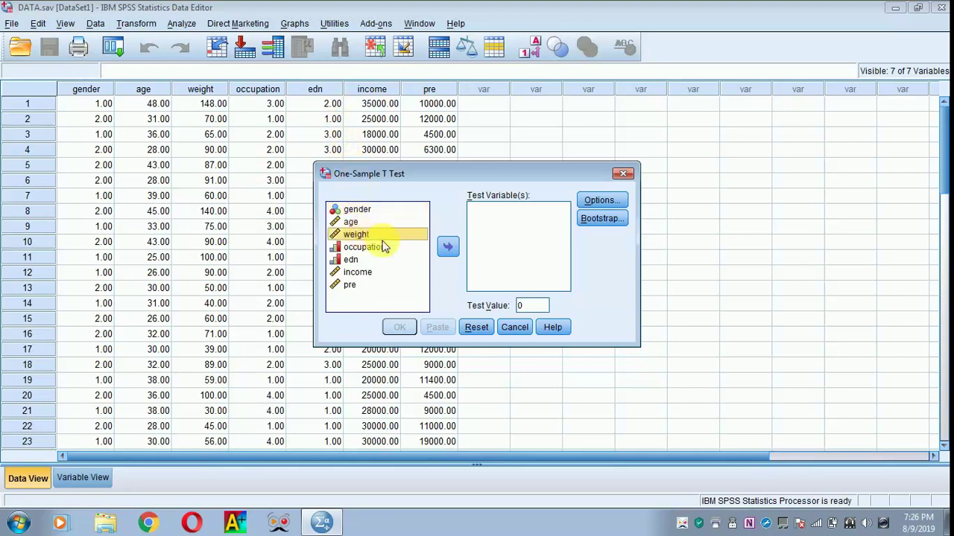
left_click(448, 248)
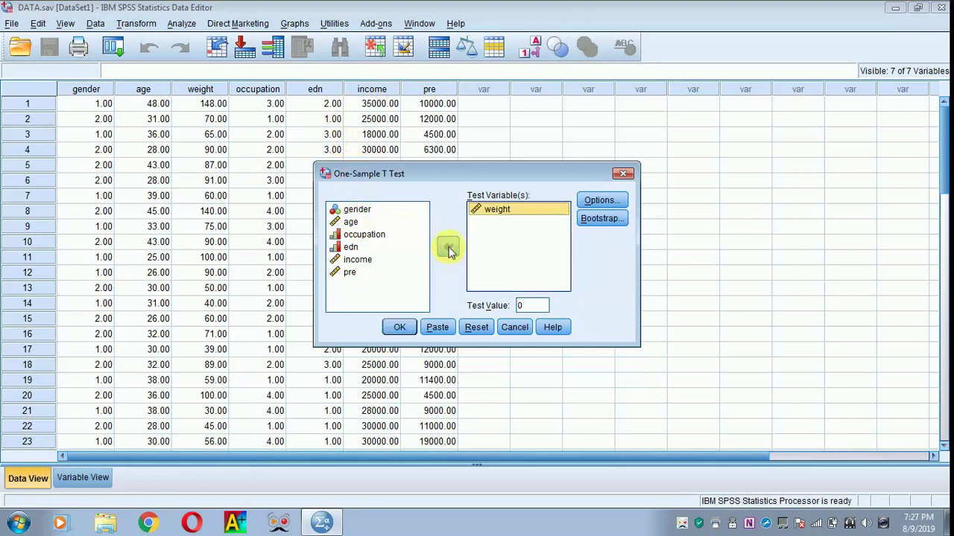
- Run the one-sample t test with the default options and test value 0, and close its output without saving
left_click(599, 200)
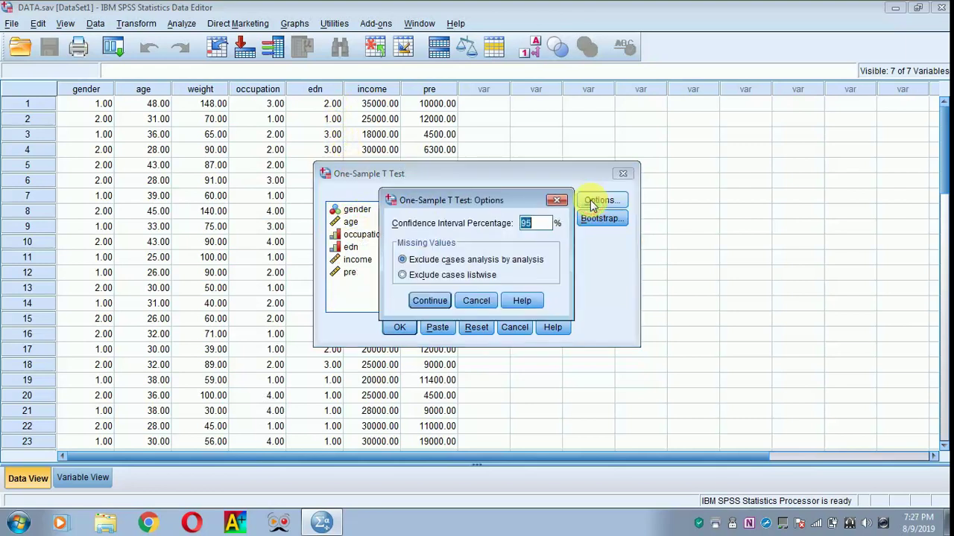
left_click(555, 200)
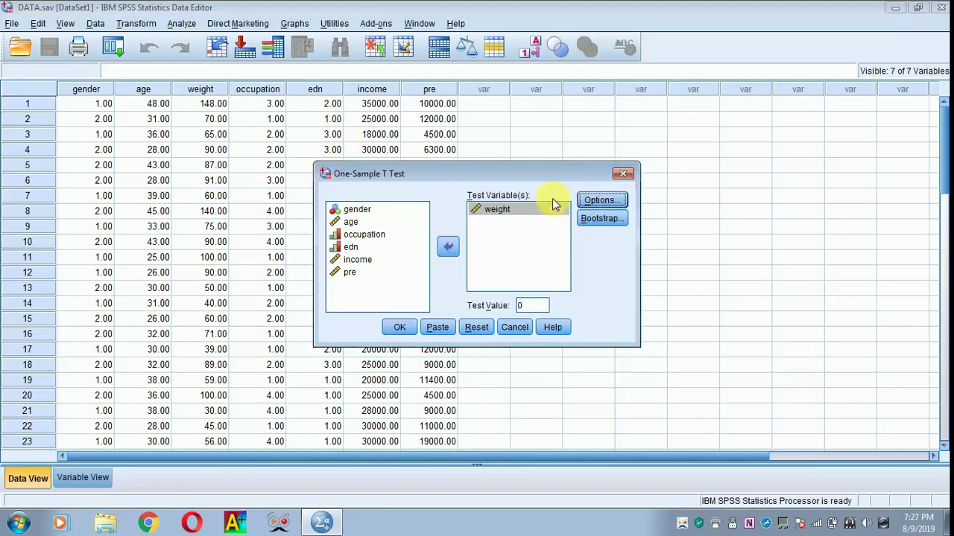
left_click(394, 327)
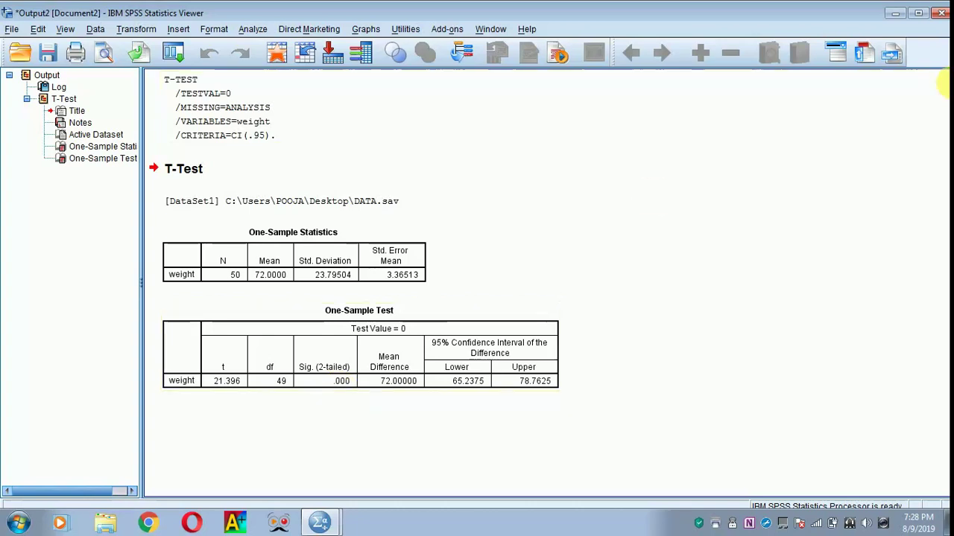
left_click(942, 16)
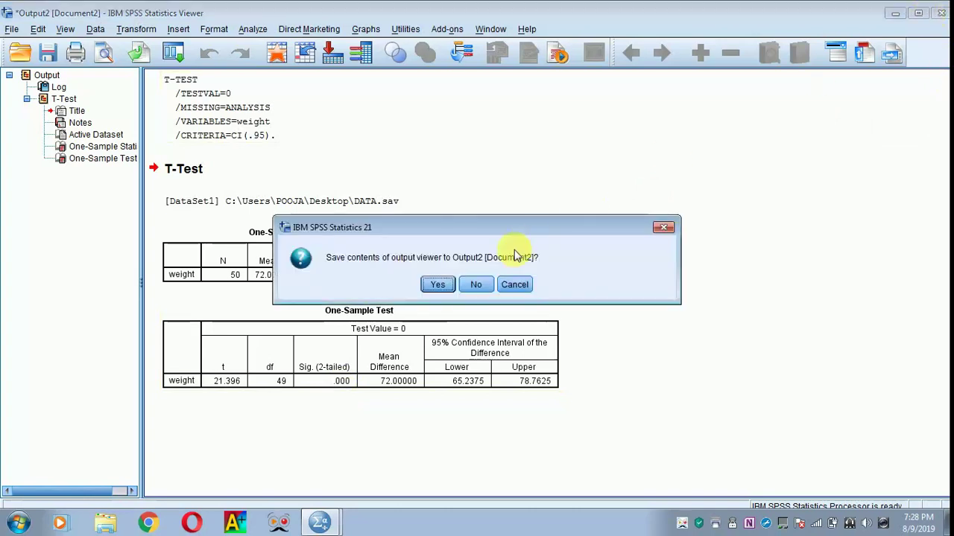
left_click(477, 286)
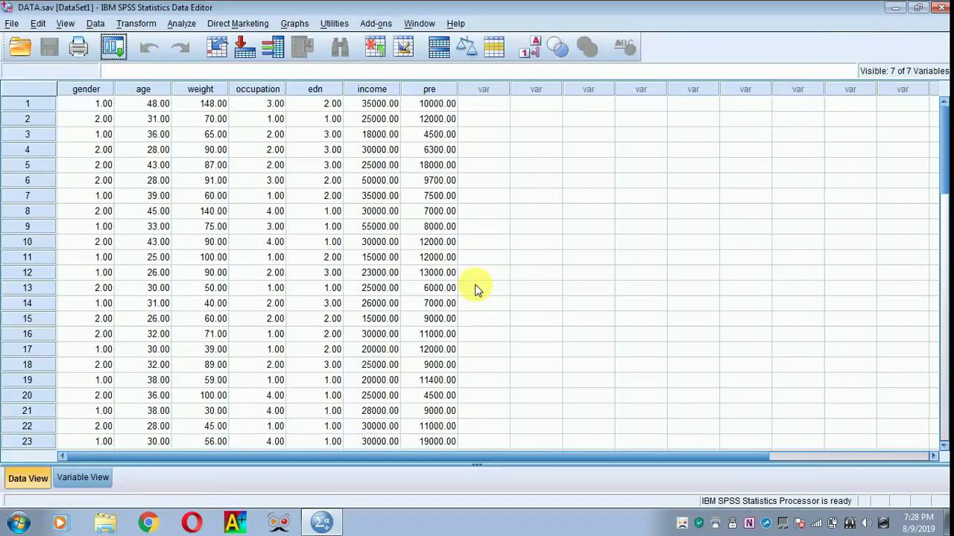
- Set up an independent-samples t test with weight as the test variable and gender as the grouping variable
left_click(184, 26)
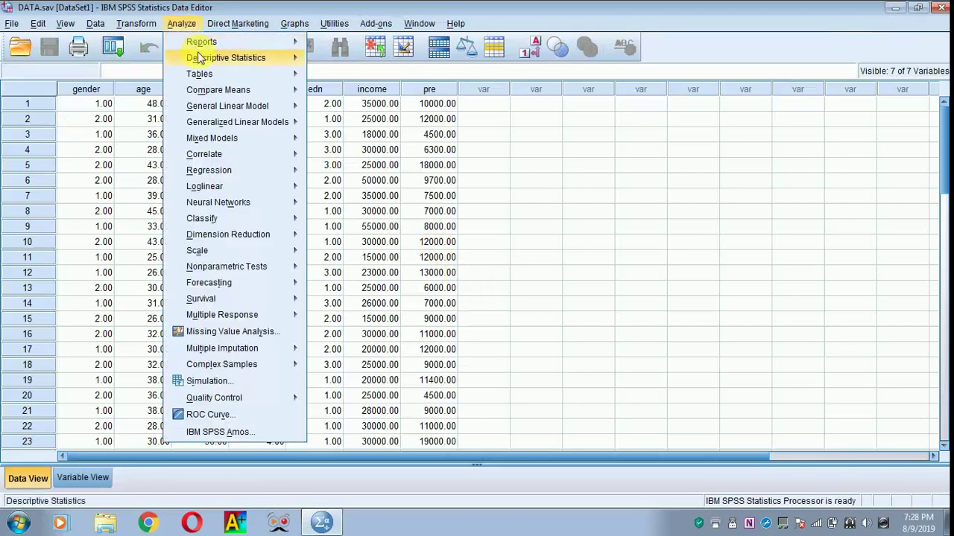
mouse_move(216, 90)
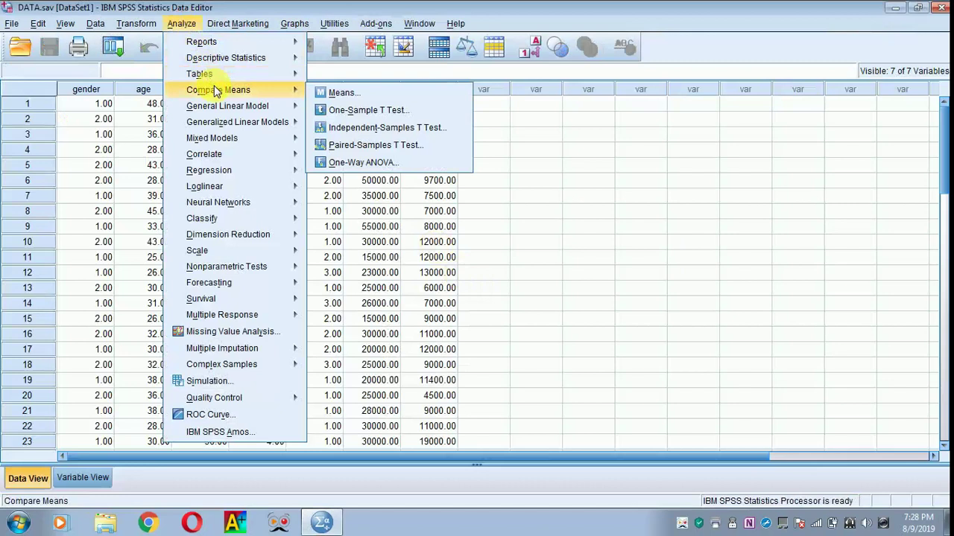
left_click(338, 130)
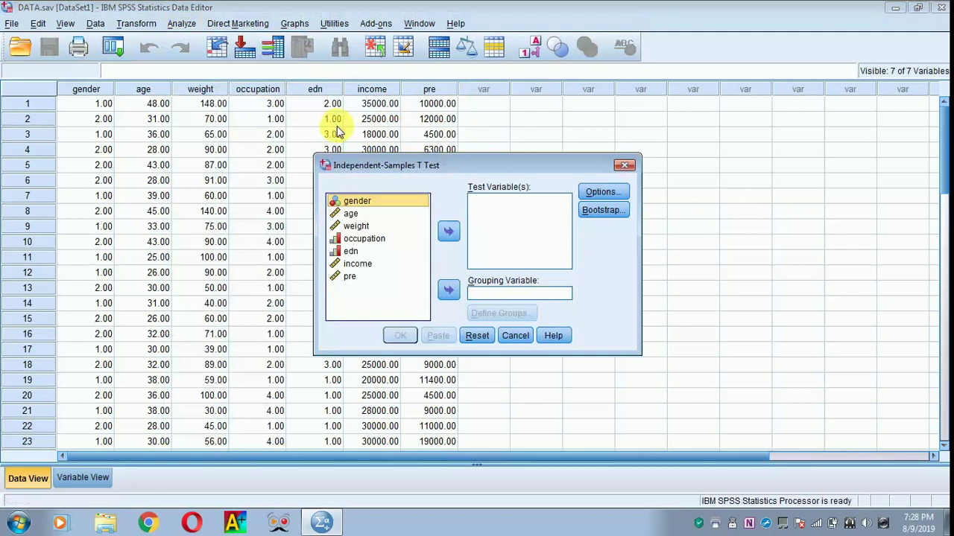
left_click(360, 228)
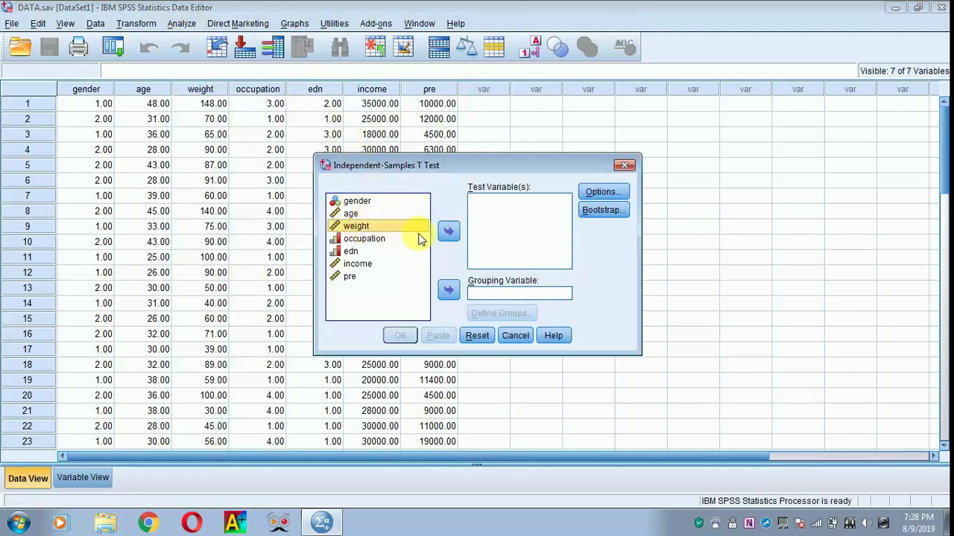
left_click(448, 234)
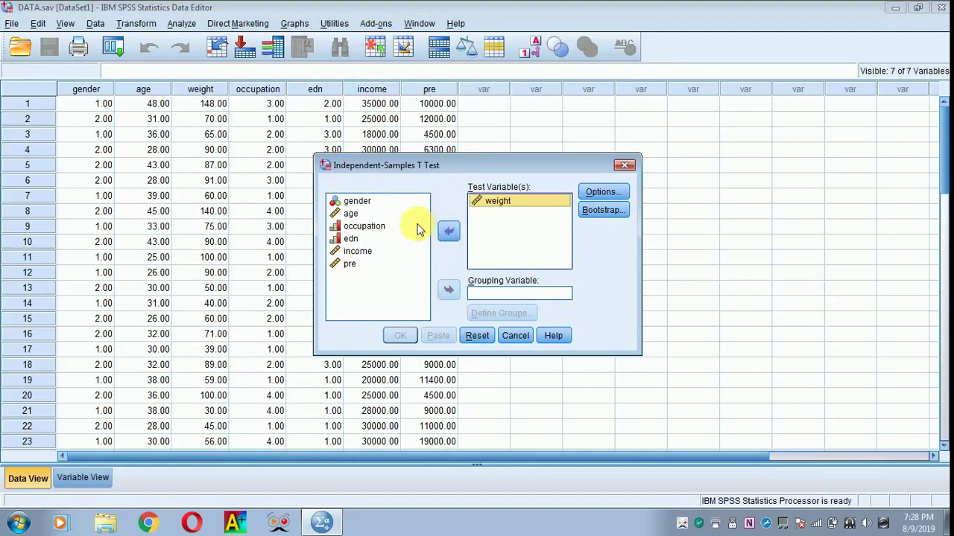
left_click(370, 206)
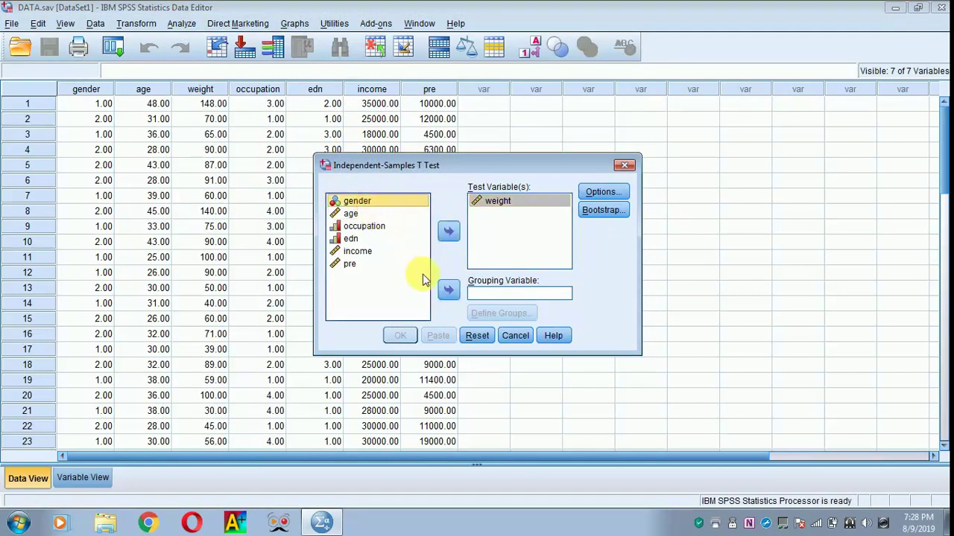
left_click(447, 290)
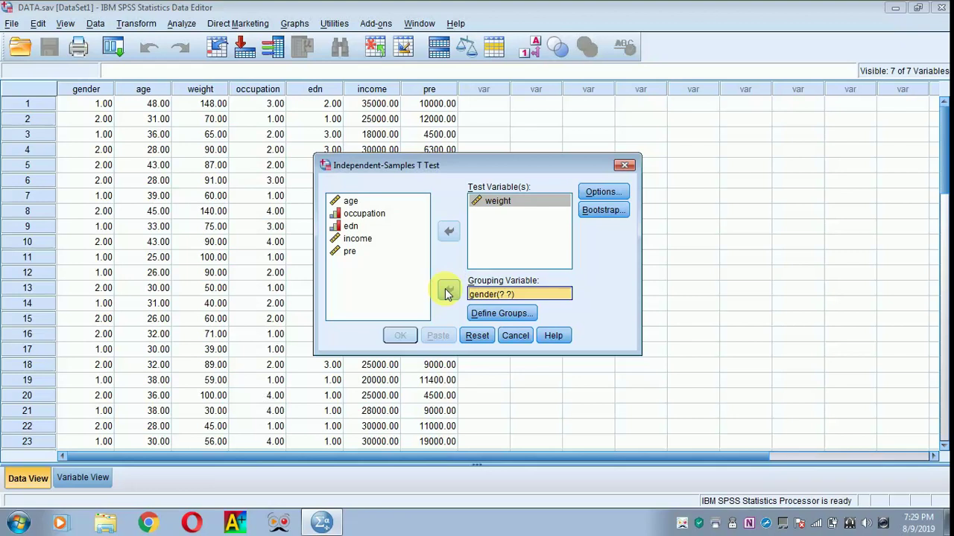
- Define the gender groups by specified values, with 1 for Group 1 and 2 for Group 2
left_click(483, 313)
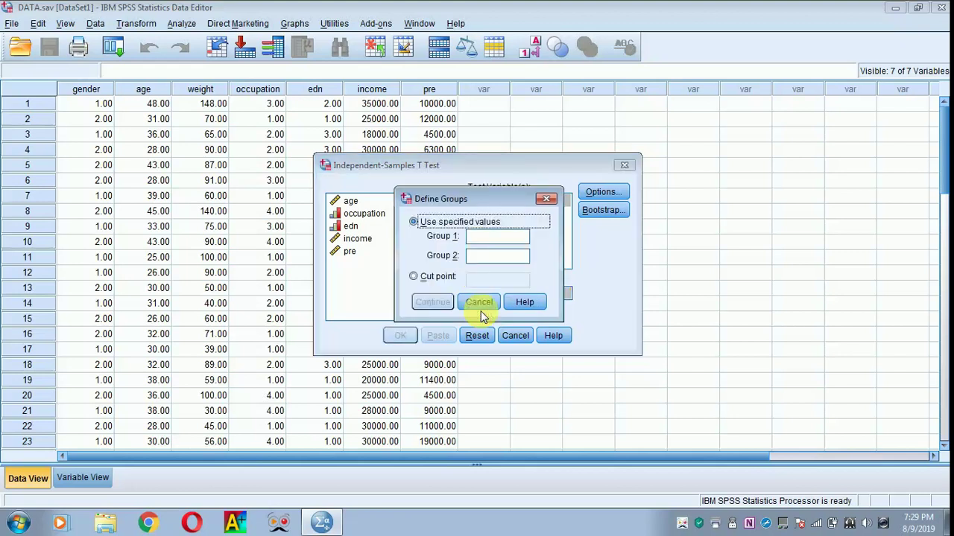
left_click(486, 240)
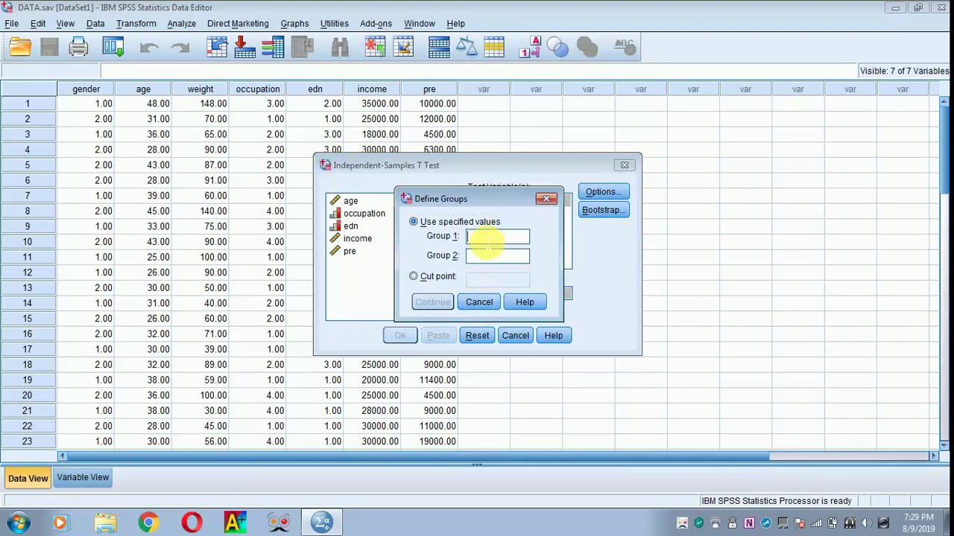
type("1")
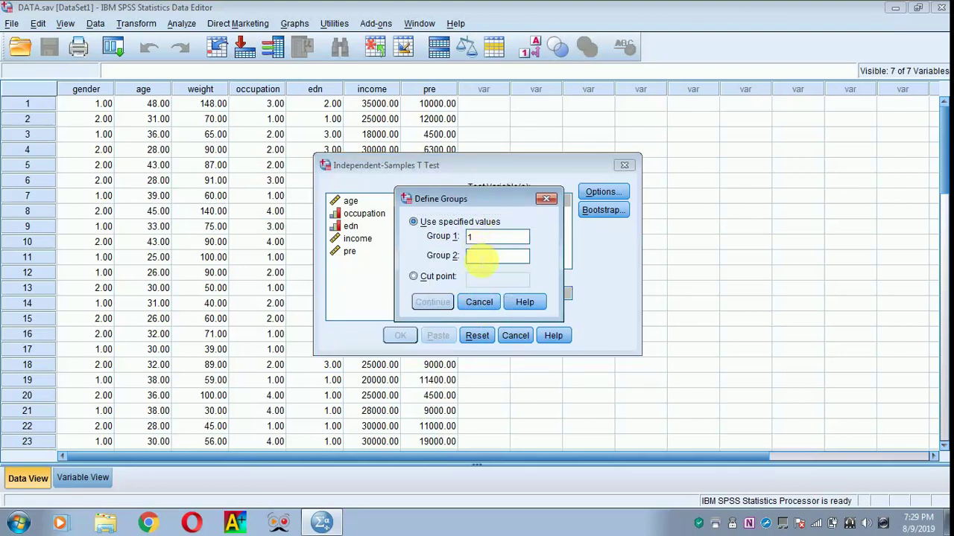
type("2")
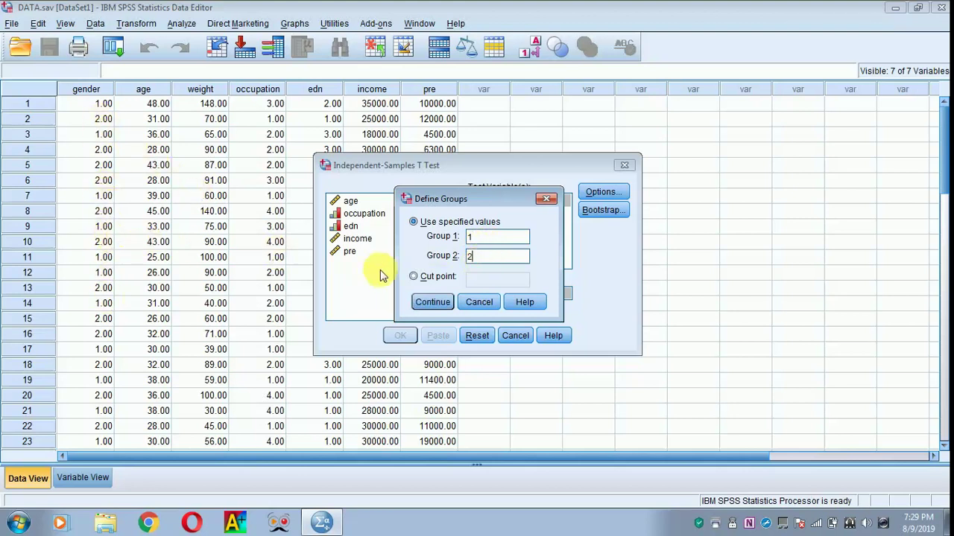
left_click(430, 302)
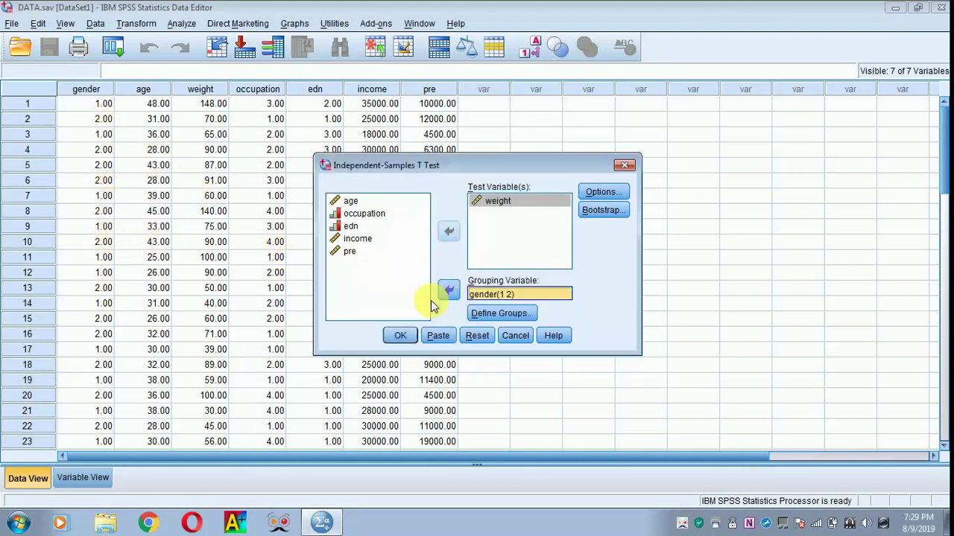
- Run the independent-samples t test with the default 95% confidence interval, and close its output without saving
left_click(596, 196)
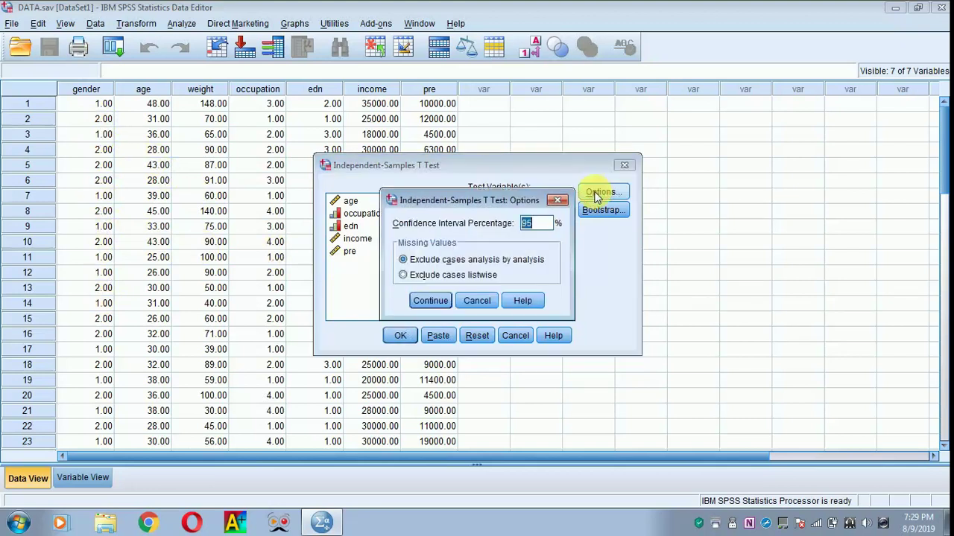
left_click(566, 193)
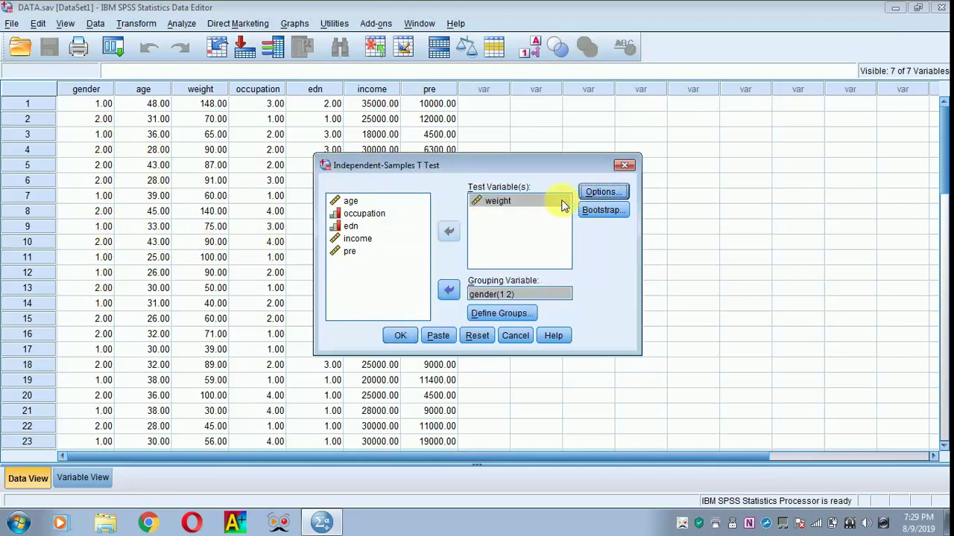
left_click(400, 337)
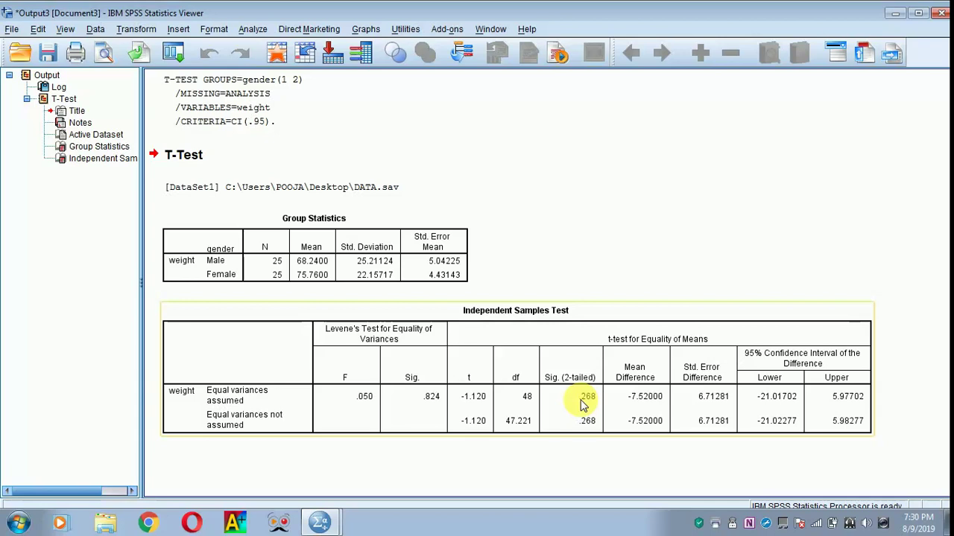
left_click(939, 18)
left_click(470, 287)
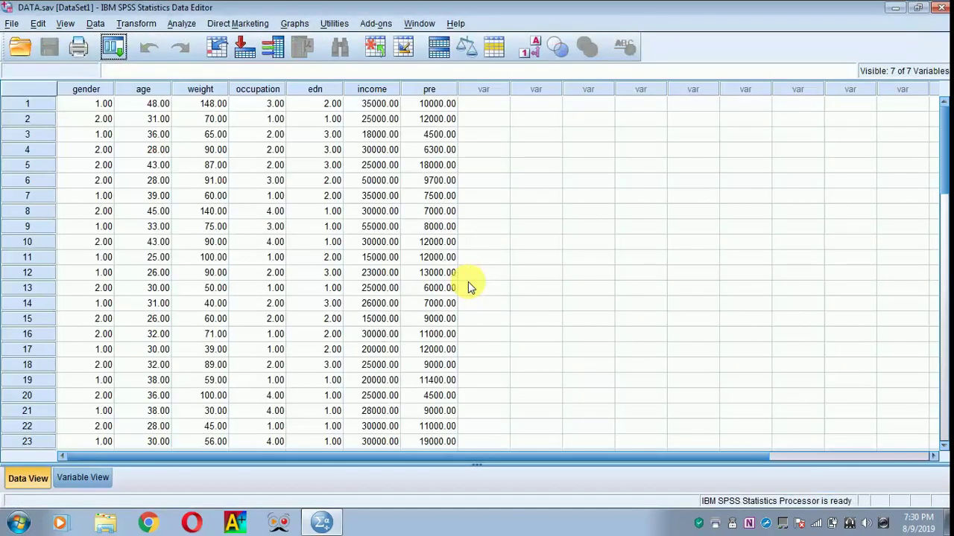
- Set up a paired-samples t test with income and pre as the first pair of variables
left_click(182, 24)
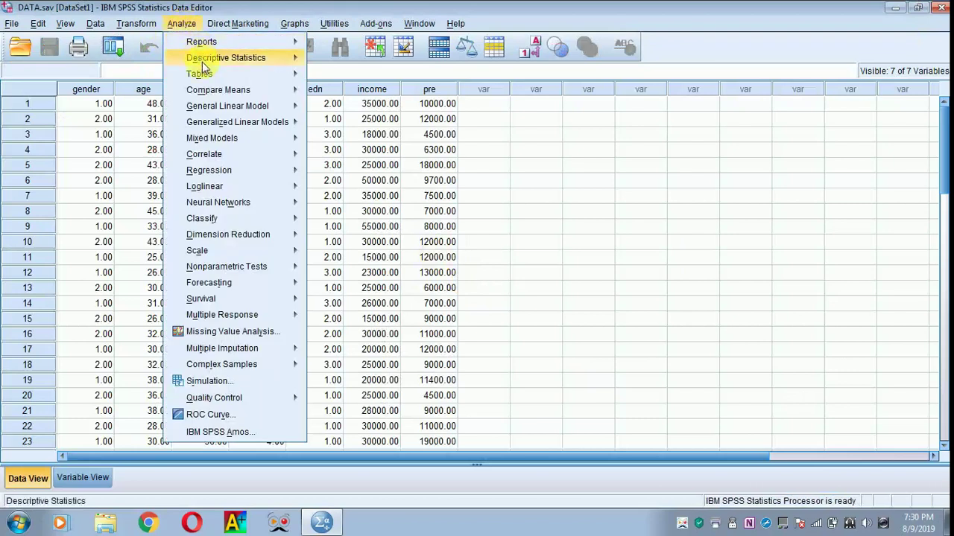
mouse_move(213, 85)
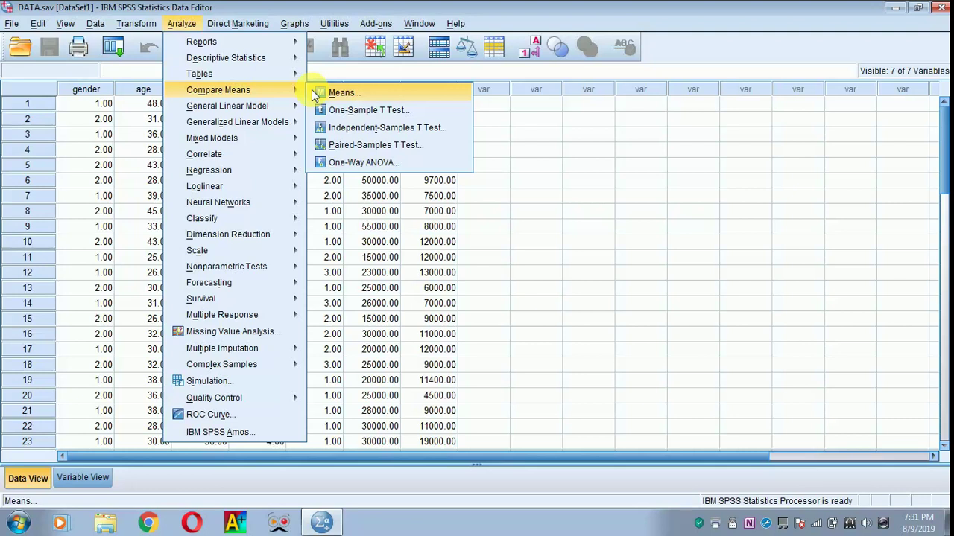
left_click(347, 146)
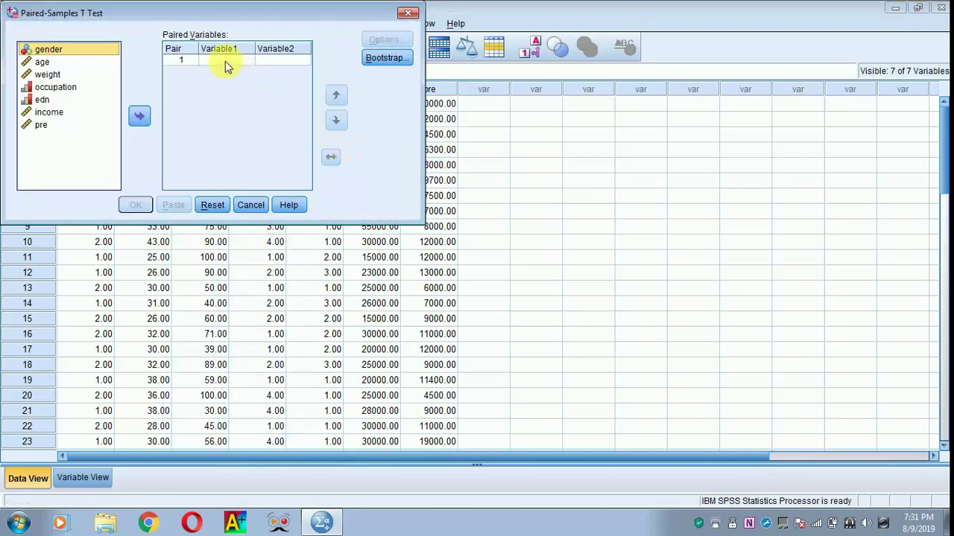
left_click(53, 114)
left_click(137, 118)
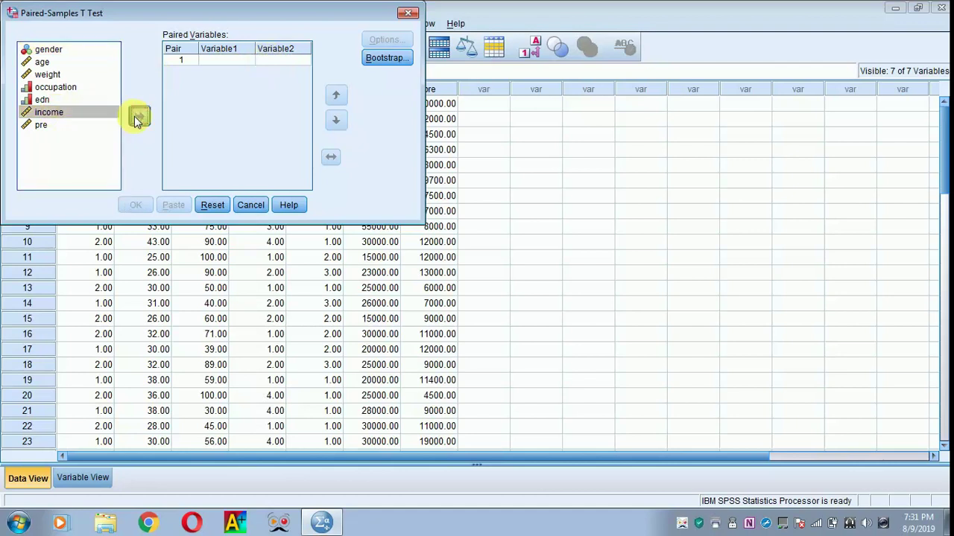
left_click(43, 127)
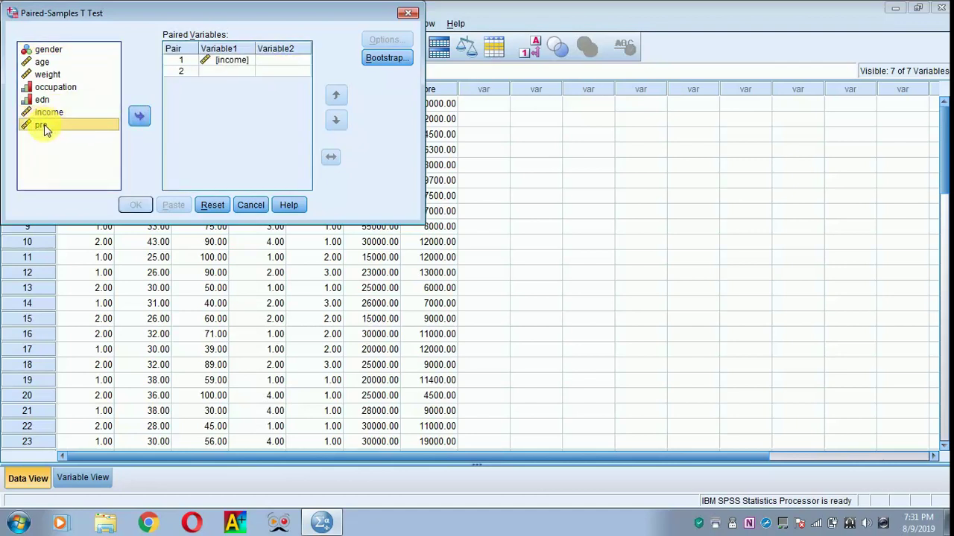
left_click(138, 118)
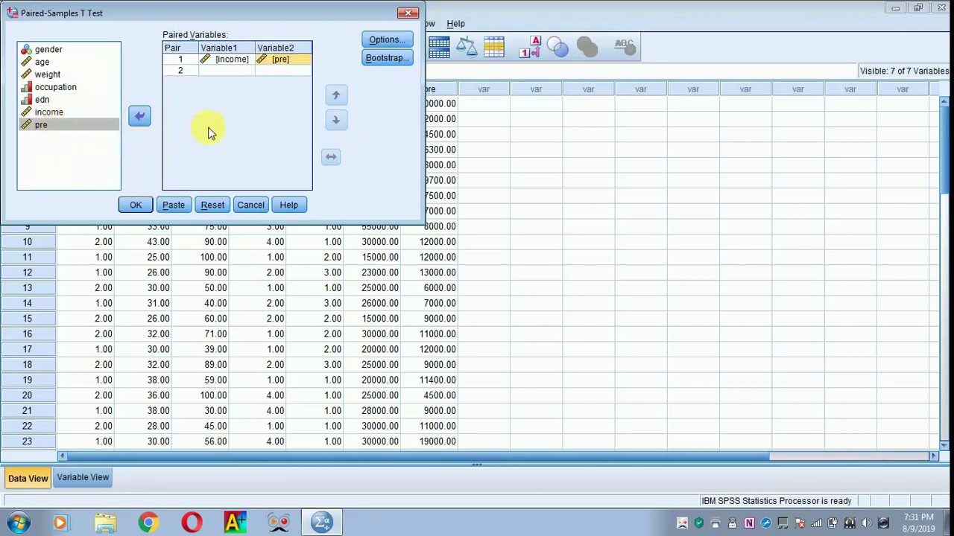
- Run the paired-samples t test with the default options and examine the Paired Samples Statistics table
left_click(391, 42)
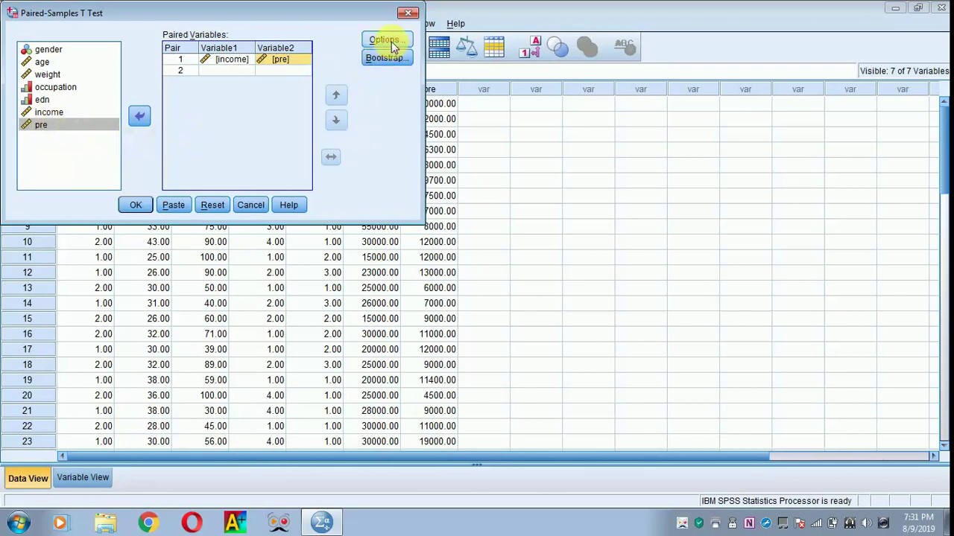
left_click(135, 205)
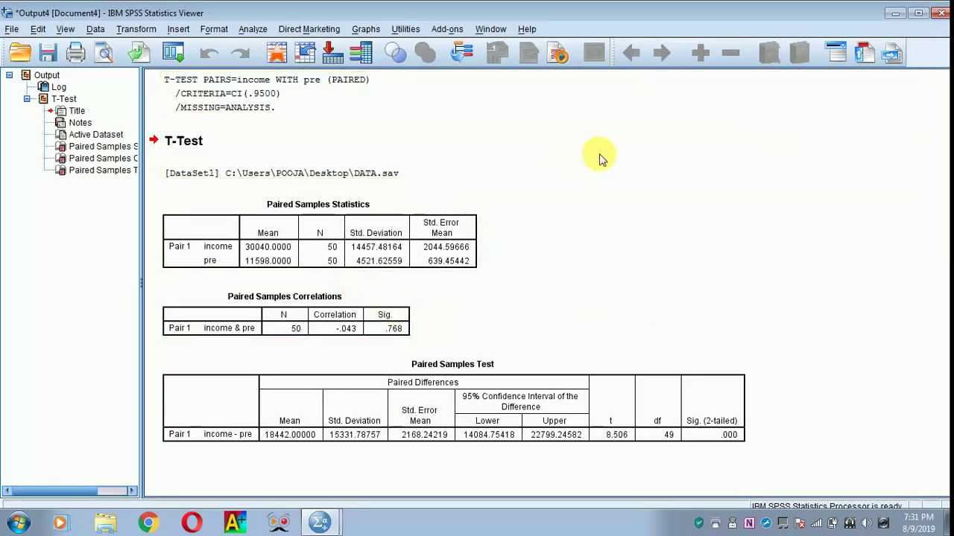
left_click(208, 253)
left_click(165, 251)
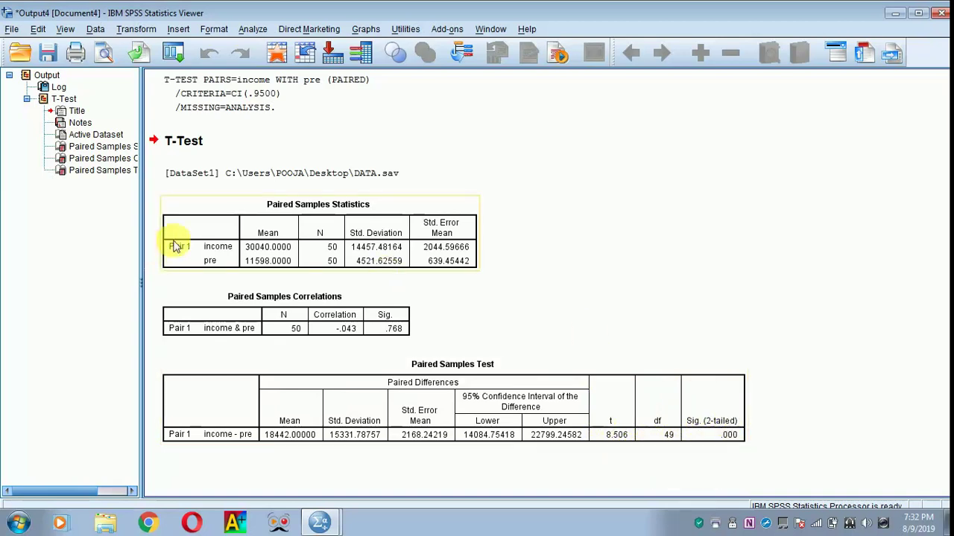